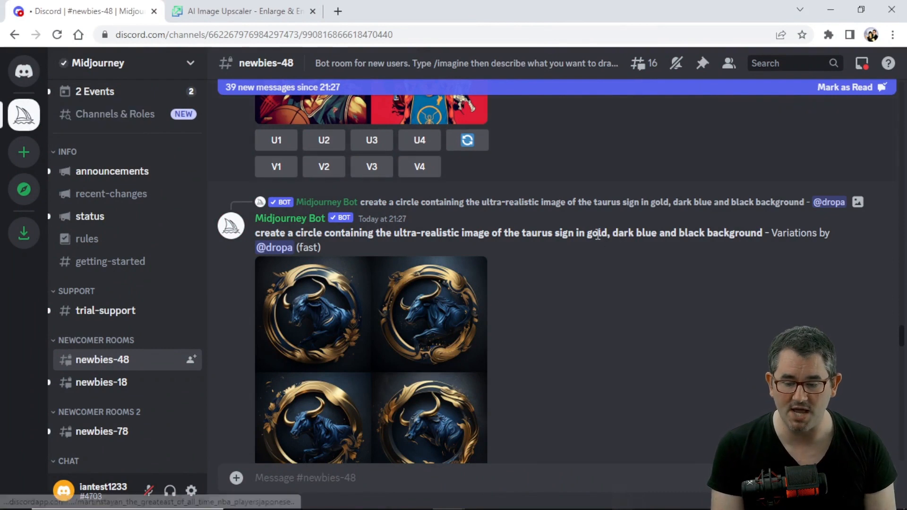
- Go to the newest messages in the newbies-48 channel and view the attachment options for a message
{"action": "left_click_drag", "start_coordinate": [901, 336], "coordinate": [905, 457]}
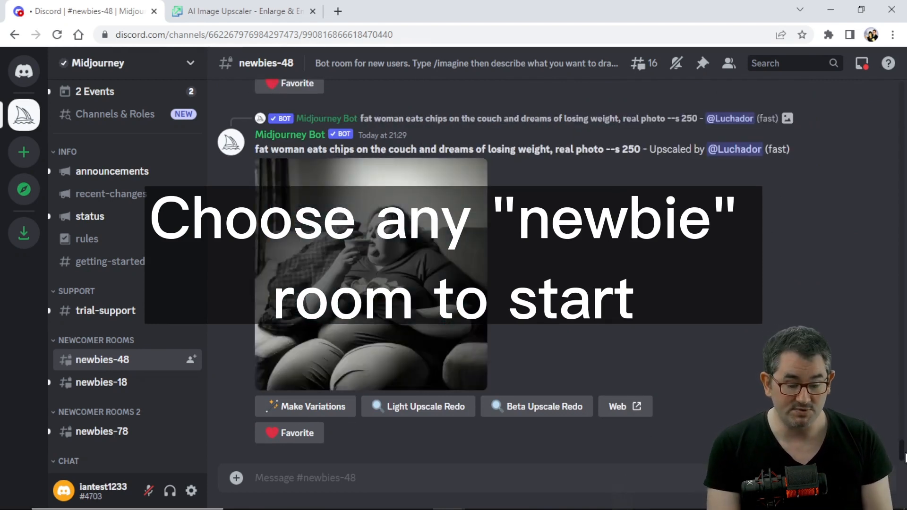
{"action": "left_click", "coordinate": [237, 479]}
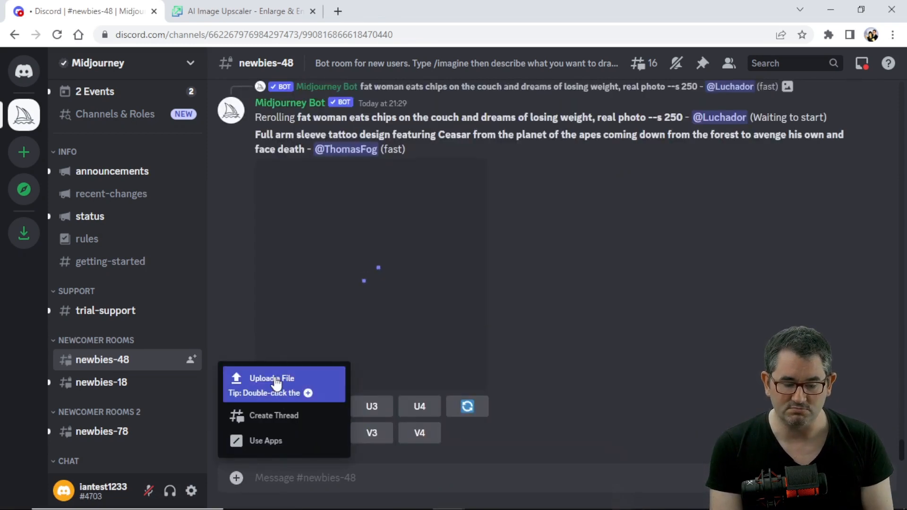
{"action": "left_click", "coordinate": [676, 479]}
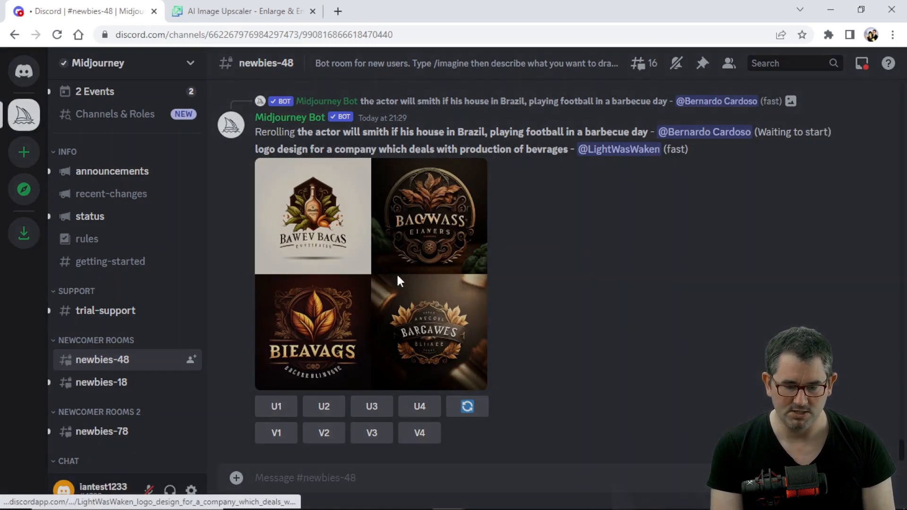
- Enlarge the beverage company logo grid posted in newbies-48 and copy its image address
{"action": "left_click", "coordinate": [397, 278]}
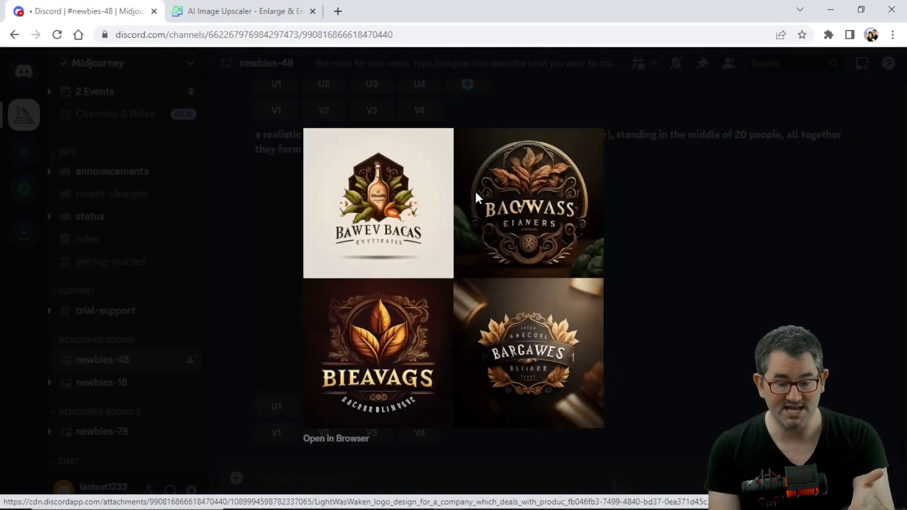
{"action": "right_click", "coordinate": [473, 192]}
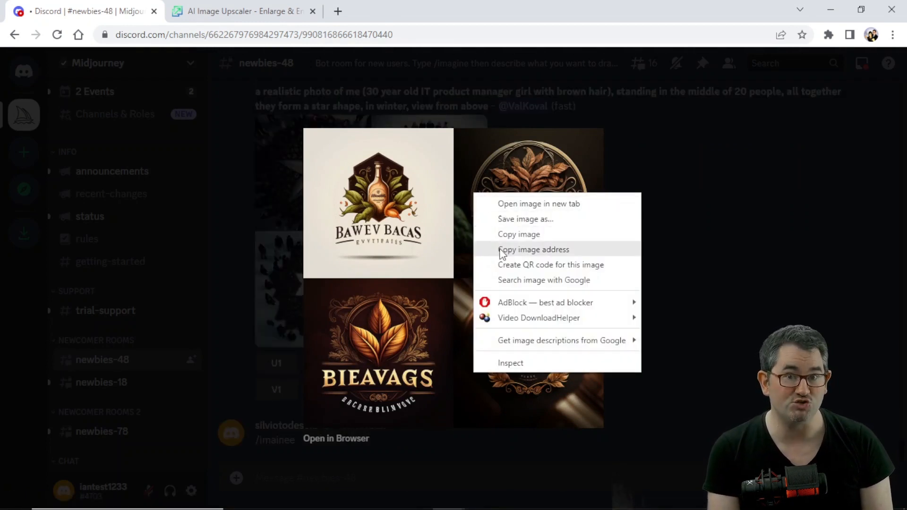
{"action": "left_click", "coordinate": [500, 249]}
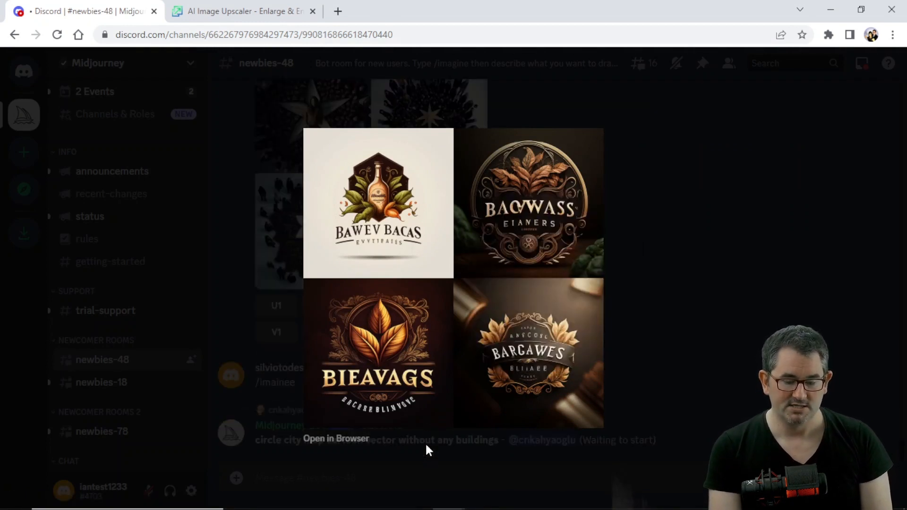
{"action": "left_click", "coordinate": [627, 357]}
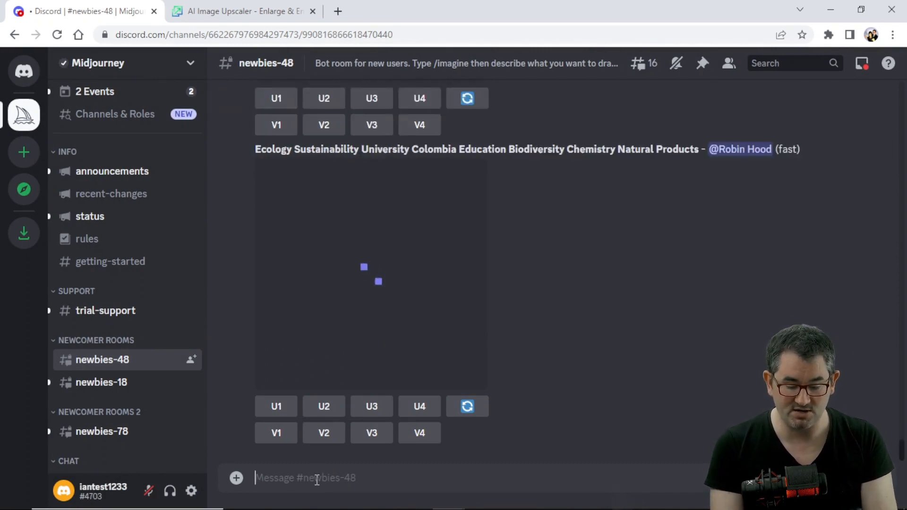
- Start an /imagine command with an empty prompt in the newbies-48 message box
{"action": "type", "text": "&"}
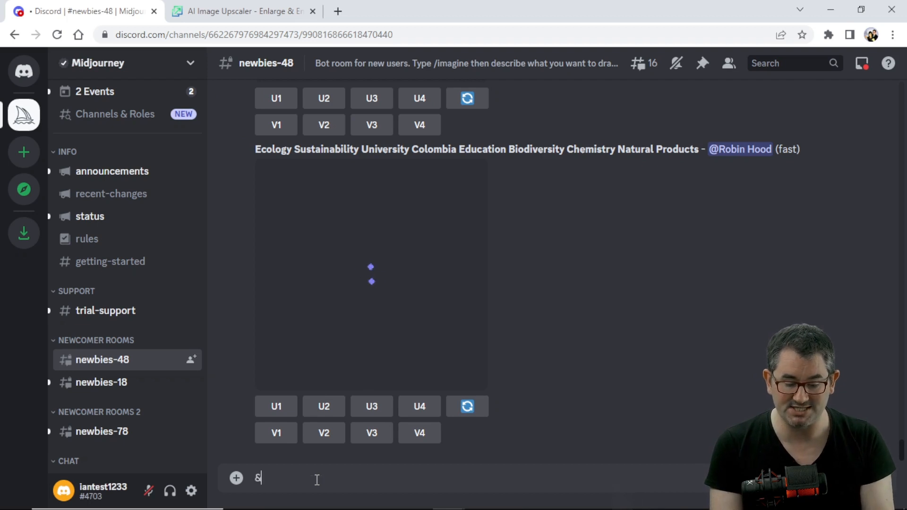
{"action": "key", "text": "BackSpace"}
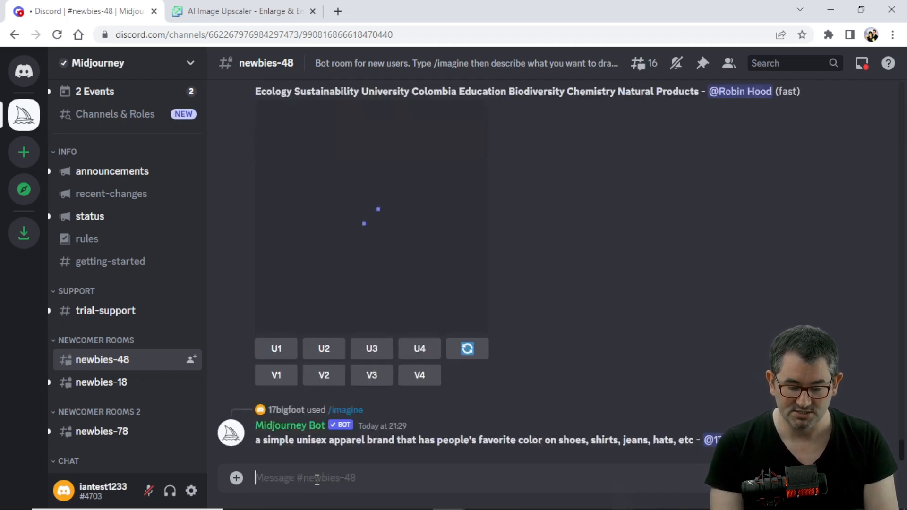
{"action": "type", "text": "/"}
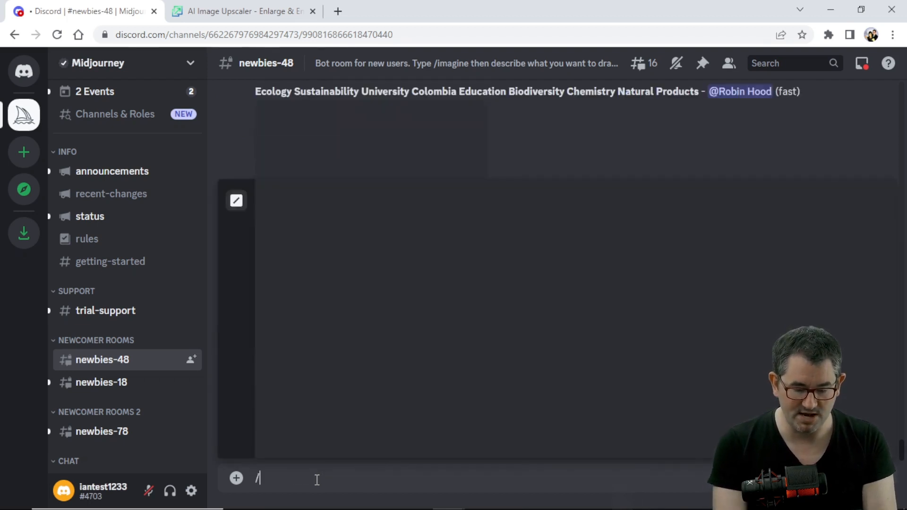
{"action": "type", "text": "imagine prompt"}
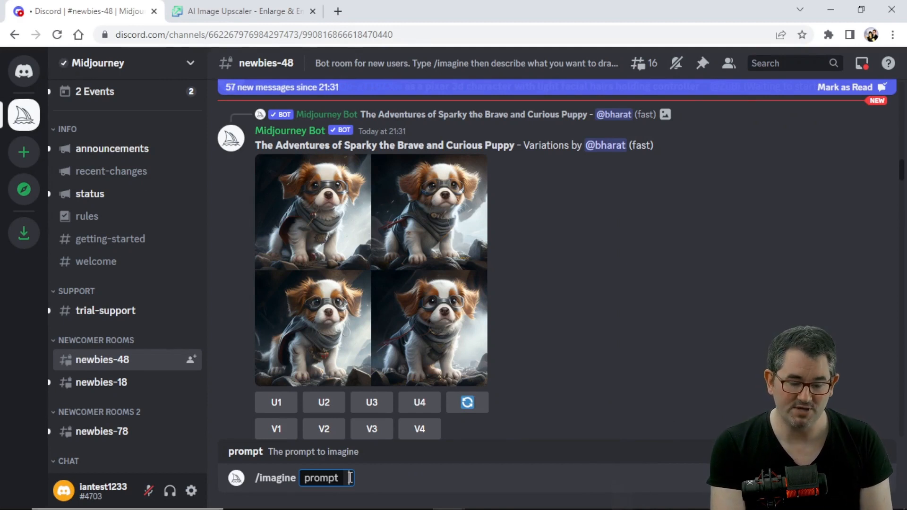
- Paste the copied logo image address into the /imagine prompt, then clear it again
{"action": "key", "text": "ctrl+v"}
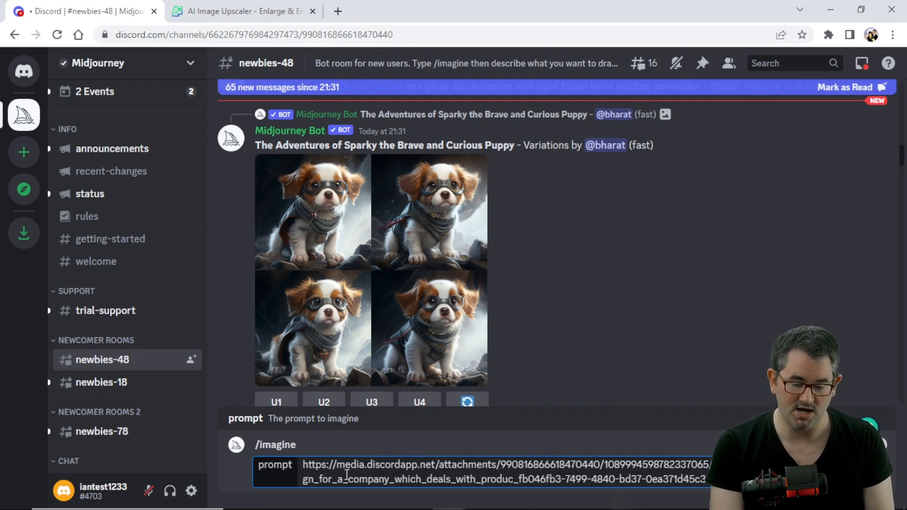
{"action": "key", "text": "BackSpace"}
{"action": "key", "text": "BackSpace"}
{"action": "key", "text": "BackSpace"}
{"action": "key", "text": "BackSpace"}
{"action": "key", "text": "BackSpace"}
{"action": "key", "text": "BackSpace"}
{"action": "key", "text": "BackSpace"}
{"action": "key", "text": "BackSpace"}
{"action": "key", "text": "BackSpace"}
{"action": "key", "text": "BackSpace"}
{"action": "key", "text": "BackSpace"}
{"action": "key", "text": "BackSpace"}
{"action": "key", "text": "BackSpace"}
{"action": "key", "text": "BackSpace"}
{"action": "key", "text": "BackSpace"}
{"action": "key", "text": "BackSpace"}
{"action": "key", "text": "BackSpace"}
{"action": "key", "text": "BackSpace"}
{"action": "key", "text": "BackSpace"}
{"action": "key", "text": "BackSpace"}
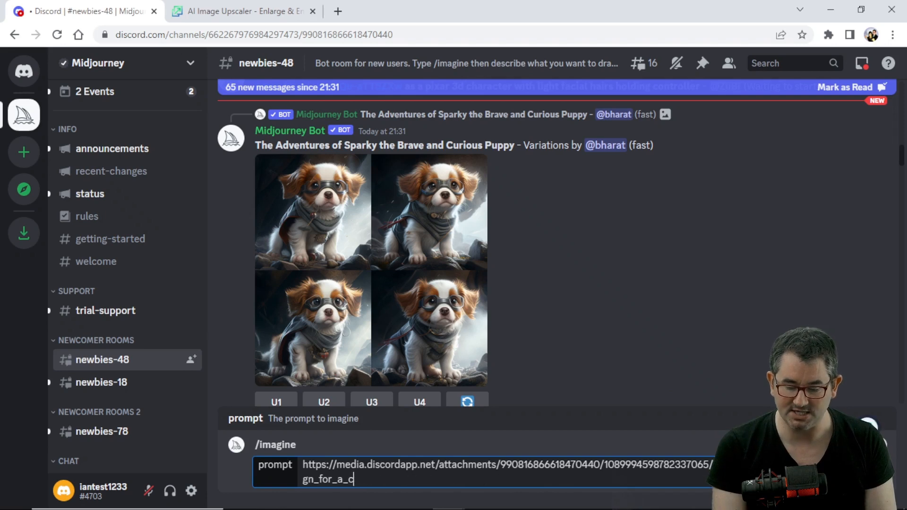
{"action": "key", "text": "BackSpace"}
{"action": "key", "text": "BackSpace"}
{"action": "key", "text": "BackSpace"}
{"action": "key", "text": "BackSpace"}
{"action": "key", "text": "BackSpace"}
{"action": "key", "text": "BackSpace"}
{"action": "key", "text": "BackSpace"}
{"action": "key", "text": "BackSpace"}
{"action": "key", "text": "BackSpace"}
{"action": "key", "text": "BackSpace"}
{"action": "key", "text": "BackSpace"}
{"action": "key", "text": "BackSpace"}
{"action": "key", "text": "BackSpace"}
{"action": "key", "text": "BackSpace"}
{"action": "key", "text": "BackSpace"}
{"action": "key", "text": "BackSpace"}
{"action": "key", "text": "BackSpace"}
{"action": "key", "text": "BackSpace"}
{"action": "key", "text": "BackSpace"}
{"action": "key", "text": "BackSpace"}
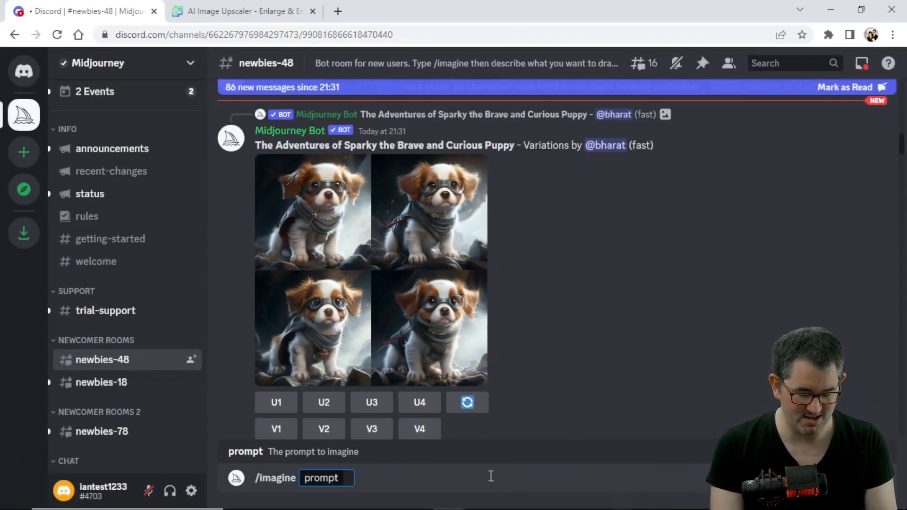
- Generate images with the prompt "cartoon style boxing man with red gloves about to fight"
{"action": "type", "text": "cartoon style"}
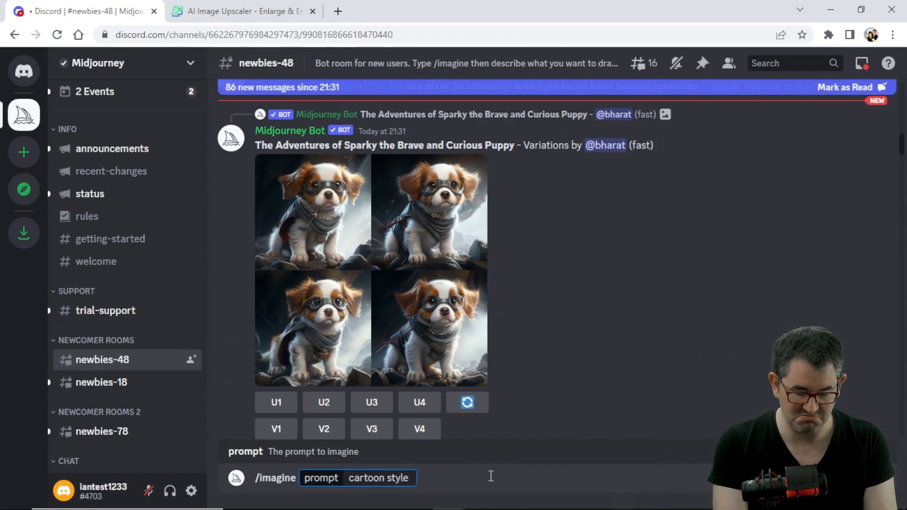
{"action": "type", "text": " boxing man"}
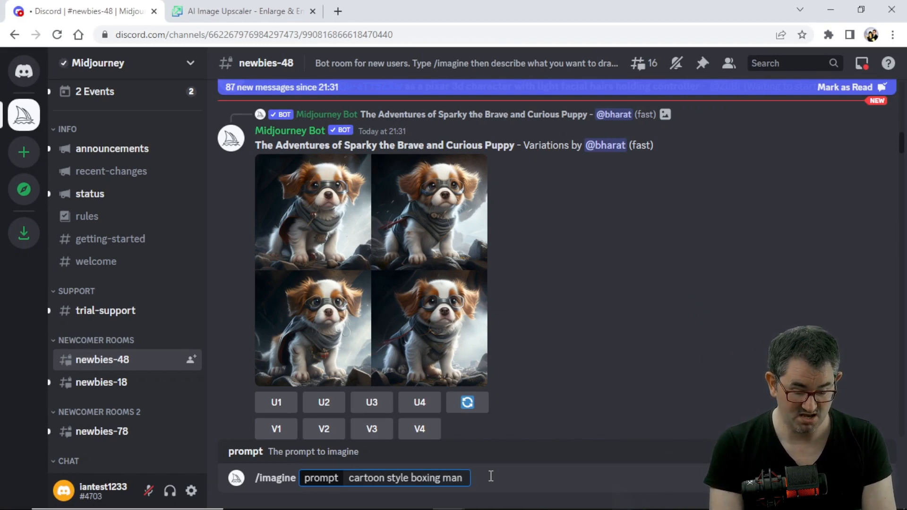
{"action": "type", "text": " with red gloves"}
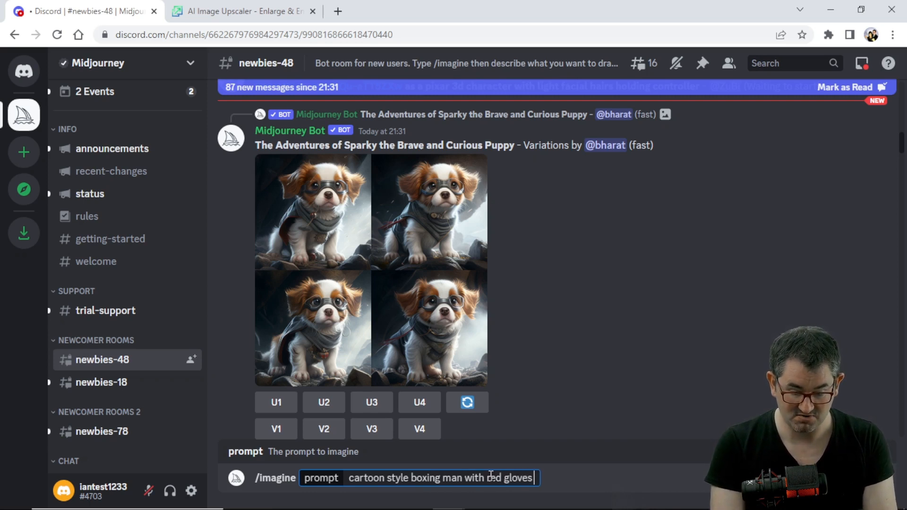
{"action": "type", "text": " abo"}
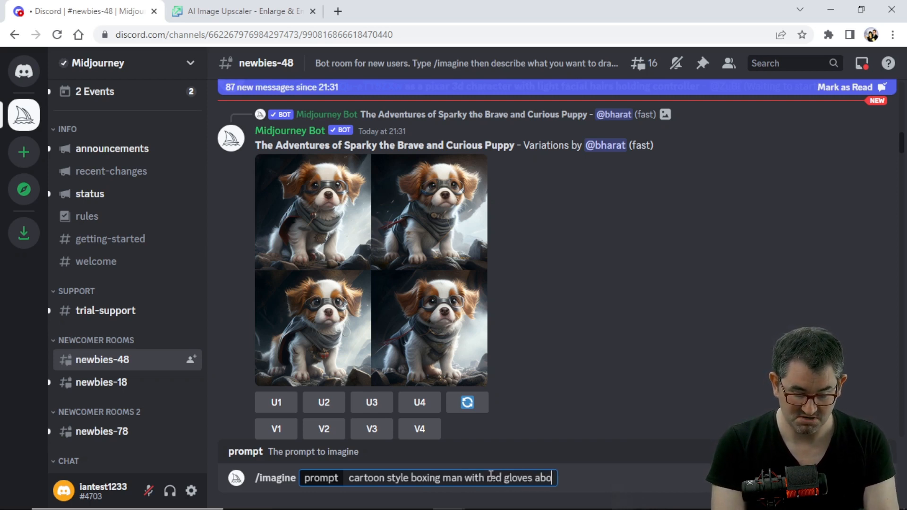
{"action": "type", "text": "ut to fight"}
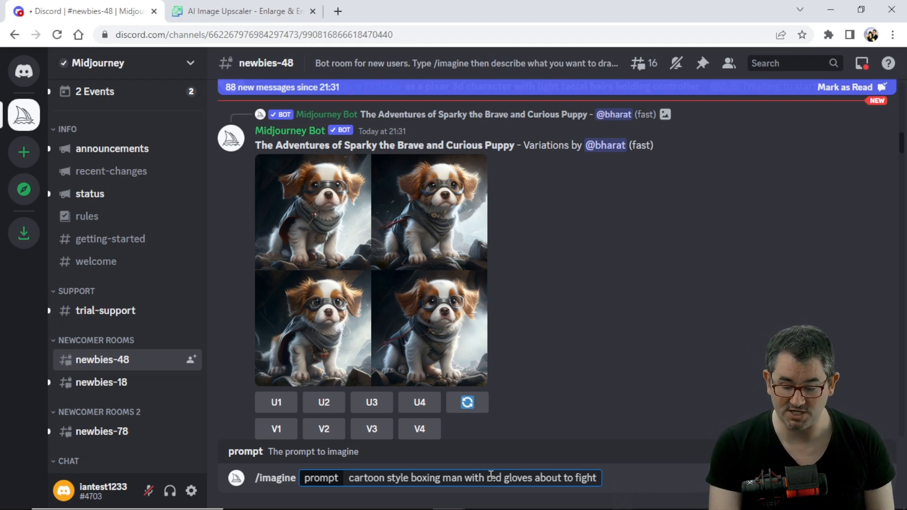
{"action": "key", "text": "Return"}
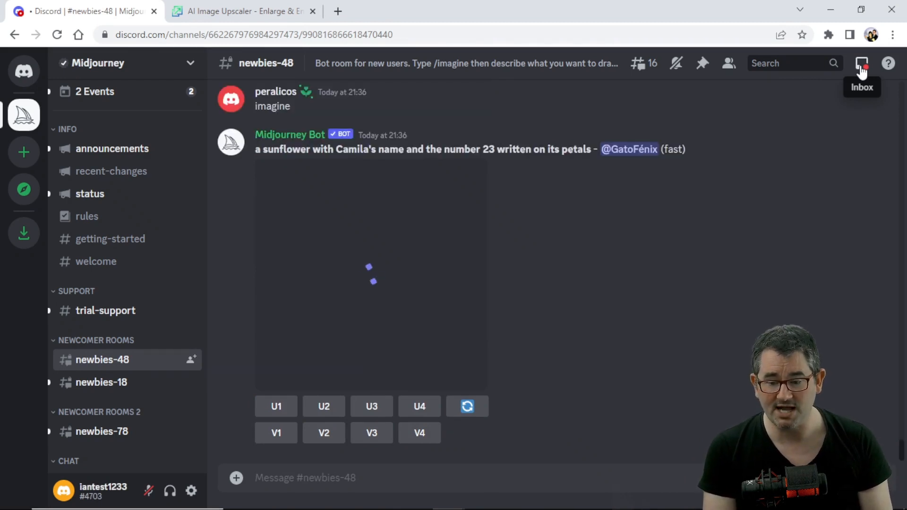
- Find the generated boxing man grid among the inbox mentions and jump to its message in the channel
{"action": "left_click", "coordinate": [862, 66]}
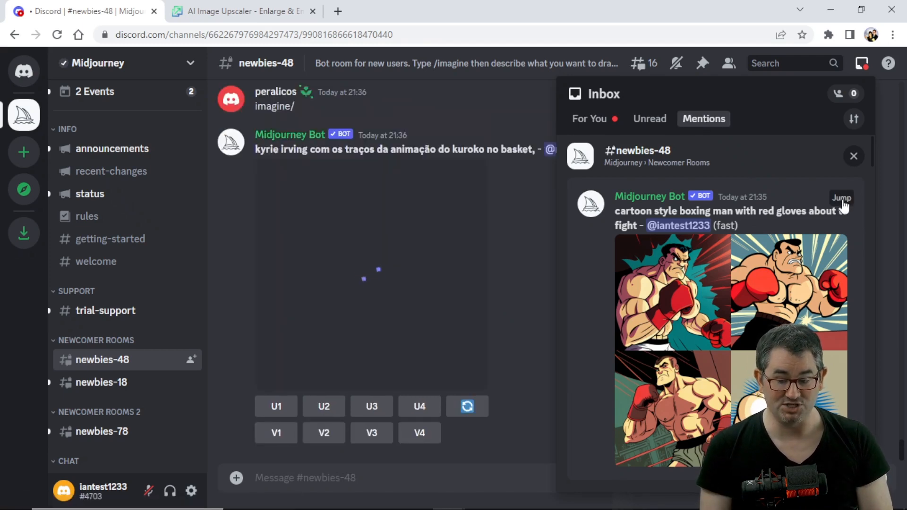
{"action": "left_click", "coordinate": [842, 198]}
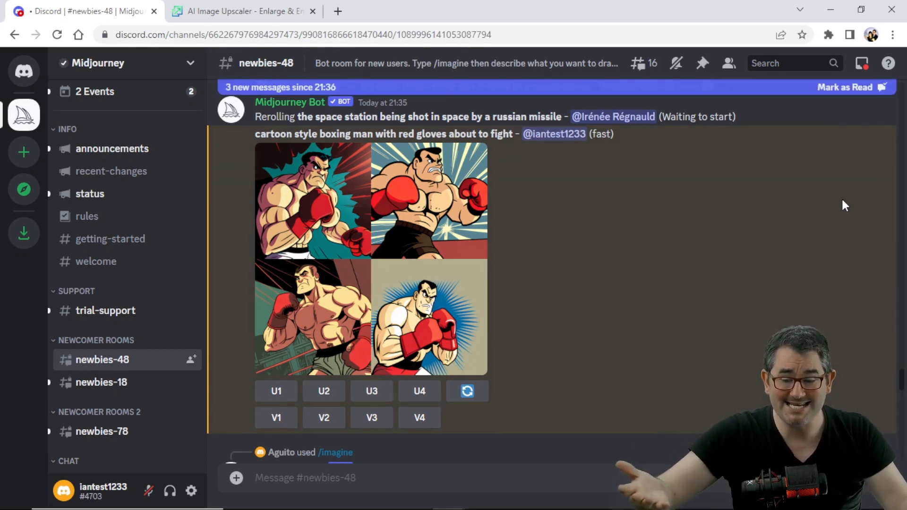
{"action": "left_click", "coordinate": [862, 70]}
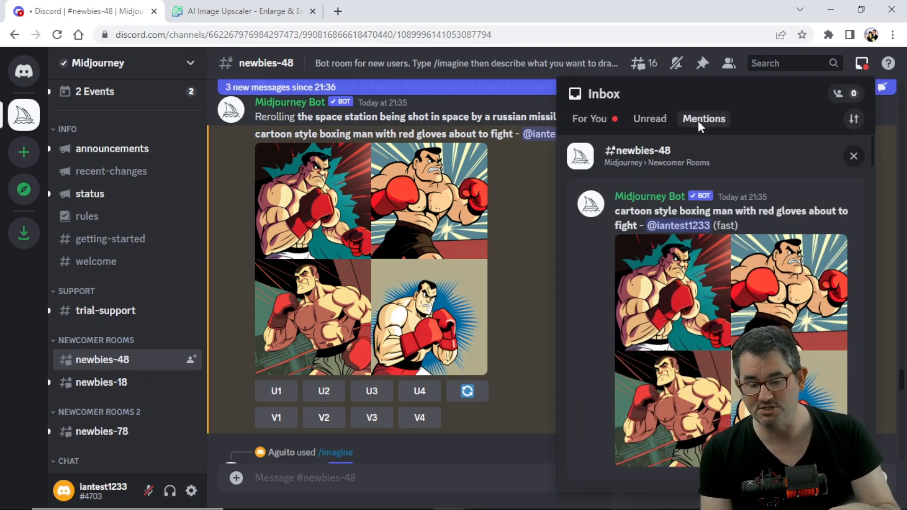
{"action": "left_click", "coordinate": [530, 237]}
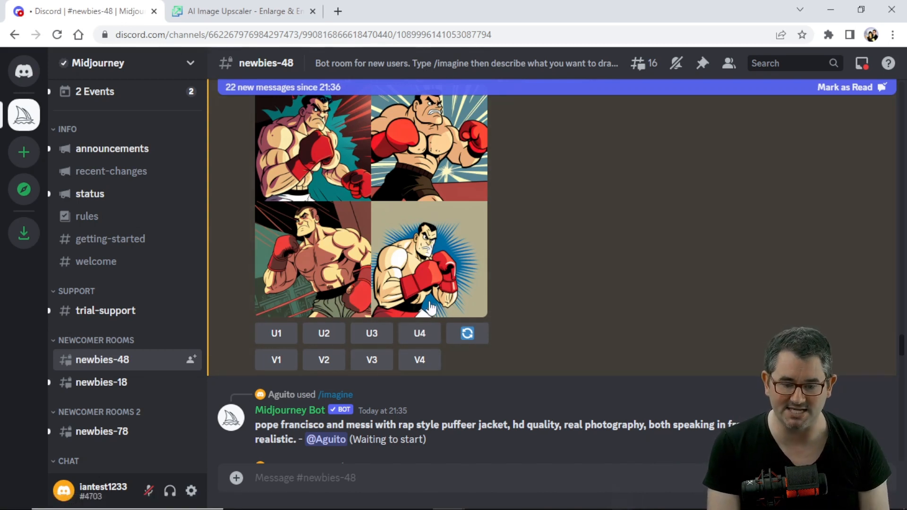
- Upscale the fourth boxing man image and locate the upscaled version through the inbox mentions
{"action": "left_click", "coordinate": [421, 333]}
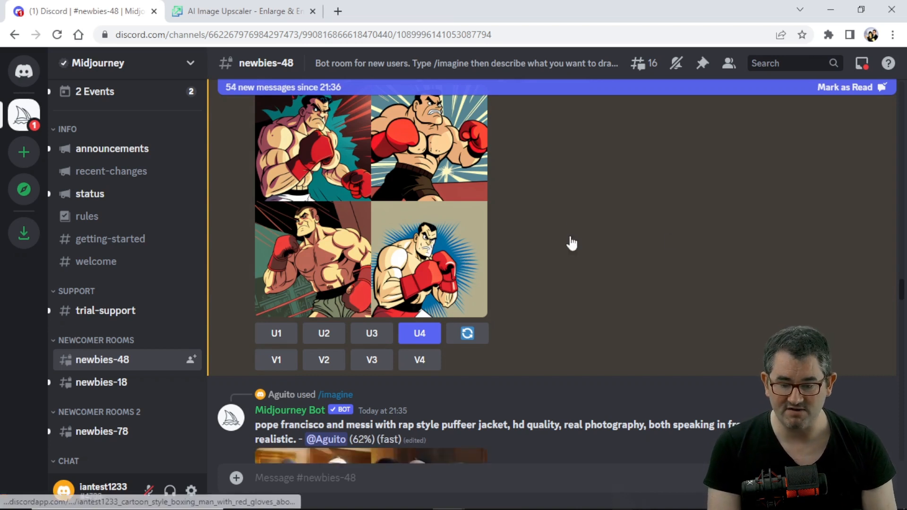
{"action": "left_click", "coordinate": [861, 64]}
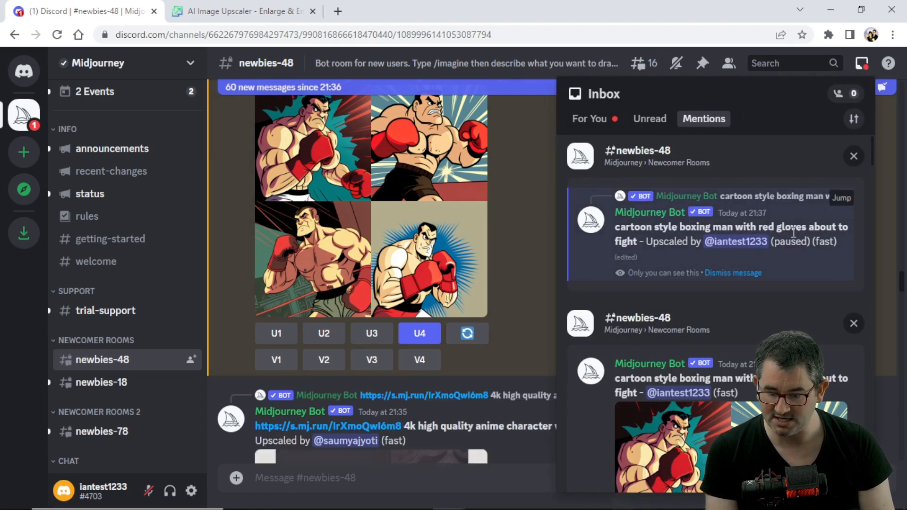
{"action": "left_click", "coordinate": [841, 204]}
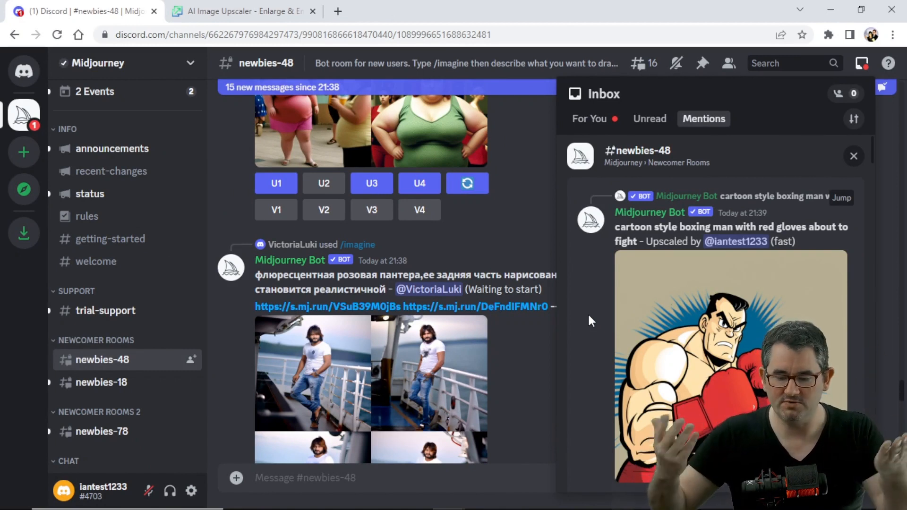
- Enlarge the upscaled boxing man image and save it to the computer
{"action": "left_click", "coordinate": [714, 348]}
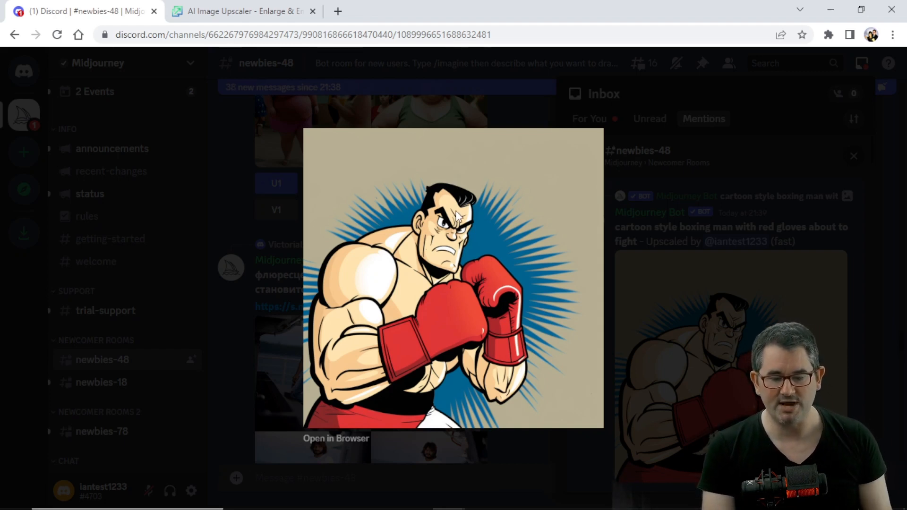
{"action": "right_click", "coordinate": [514, 184]}
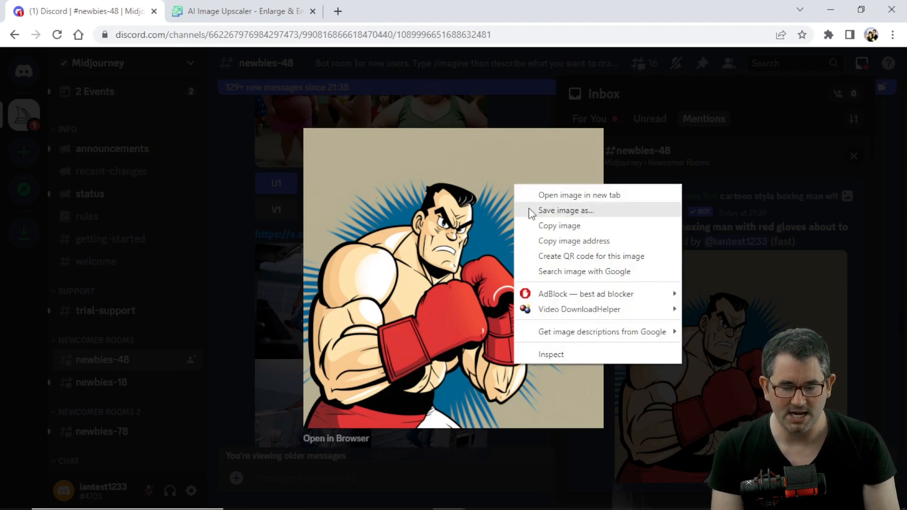
{"action": "left_click", "coordinate": [572, 5]}
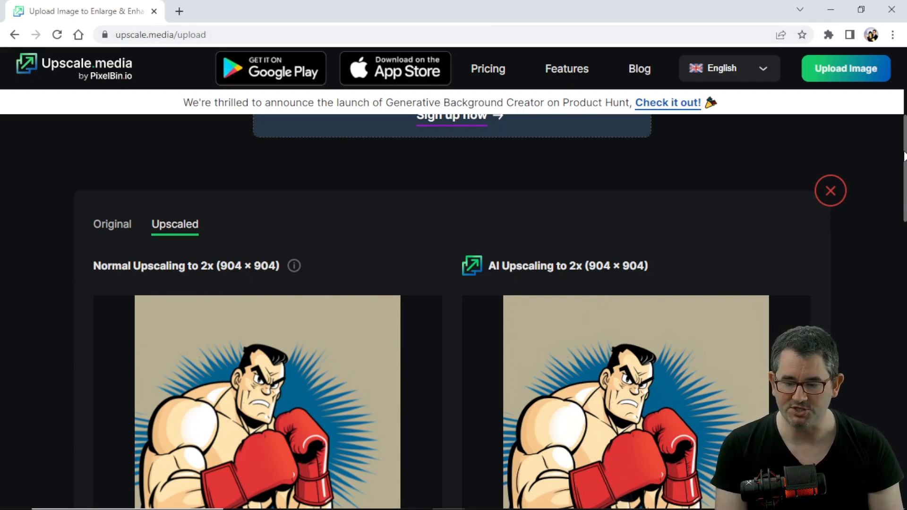
- On Upscale.media, review the upload area and compare the normal and AI 2x upscaling of the boxing man image
{"action": "scroll", "coordinate": [453, 311], "scroll_direction": "up", "scroll_amount": 5}
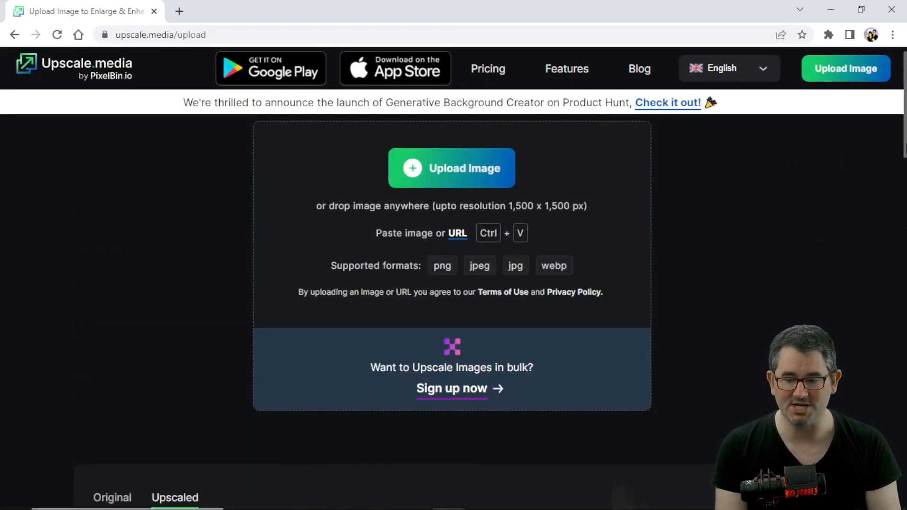
{"action": "left_click_drag", "start_coordinate": [904, 128], "coordinate": [904, 217]}
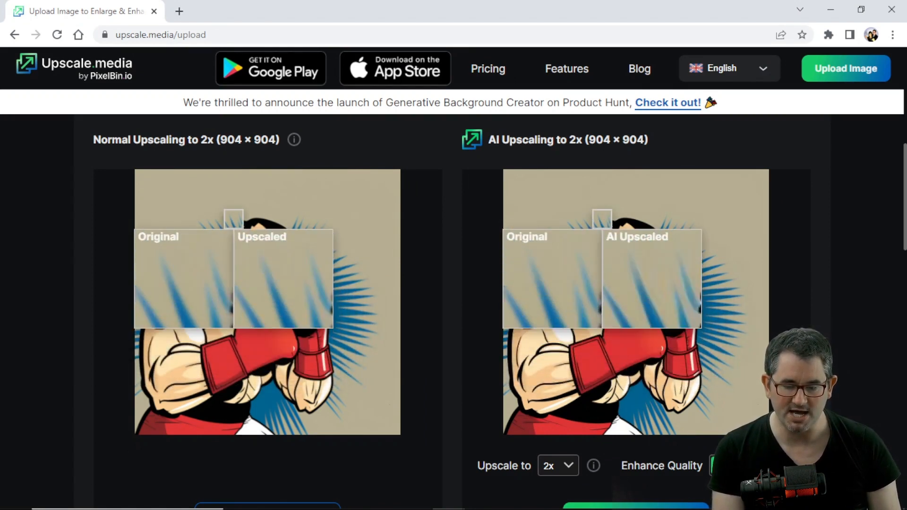
{"action": "scroll", "coordinate": [898, 189], "scroll_direction": "down", "scroll_amount": 5}
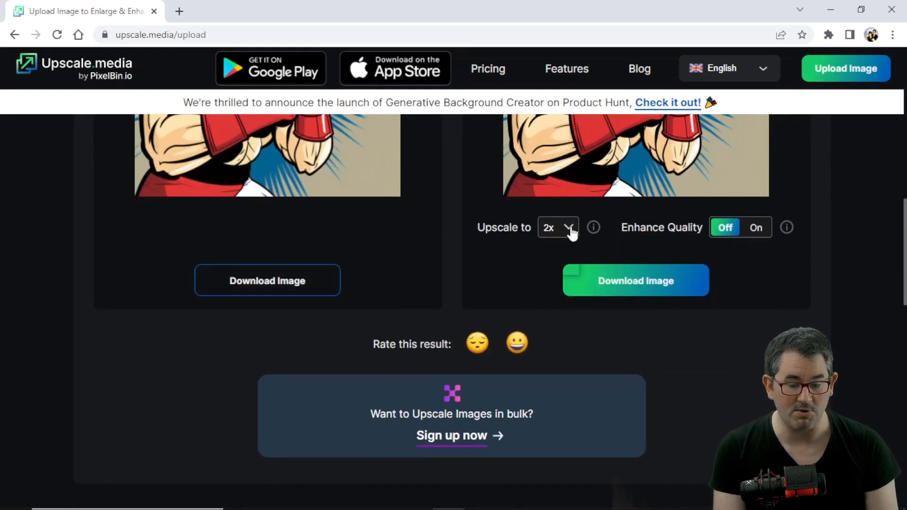
- Choose the upscale factor for the AI-upscaled boxing man image and look over the rest of the page
{"action": "left_click", "coordinate": [571, 230]}
{"action": "left_click", "coordinate": [554, 267]}
{"action": "scroll", "coordinate": [895, 179], "scroll_direction": "down", "scroll_amount": 7}
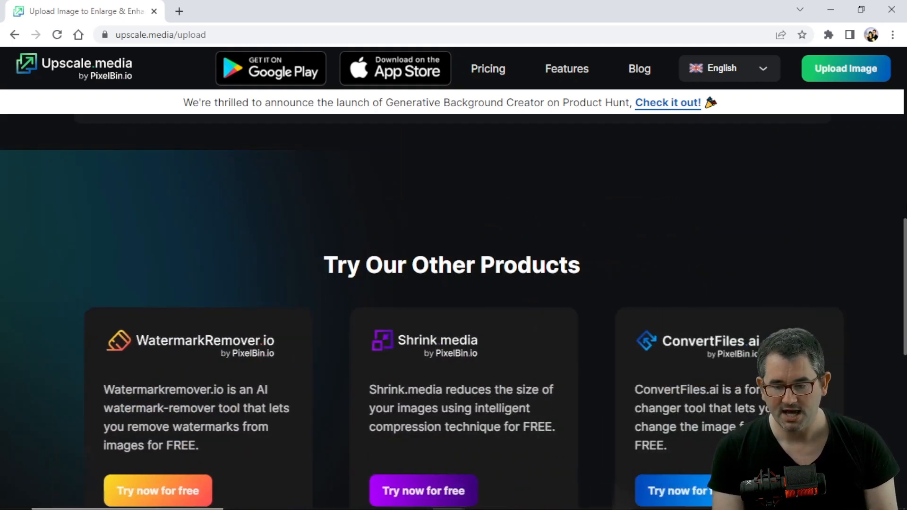
{"action": "left_click_drag", "start_coordinate": [902, 238], "coordinate": [902, 149]}
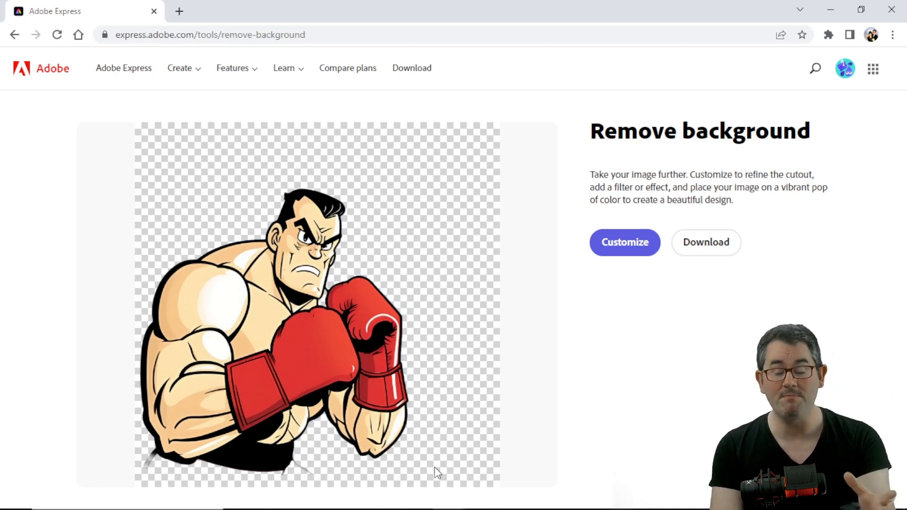
- Download the boxing man image with its background removed
{"action": "left_click", "coordinate": [708, 246]}
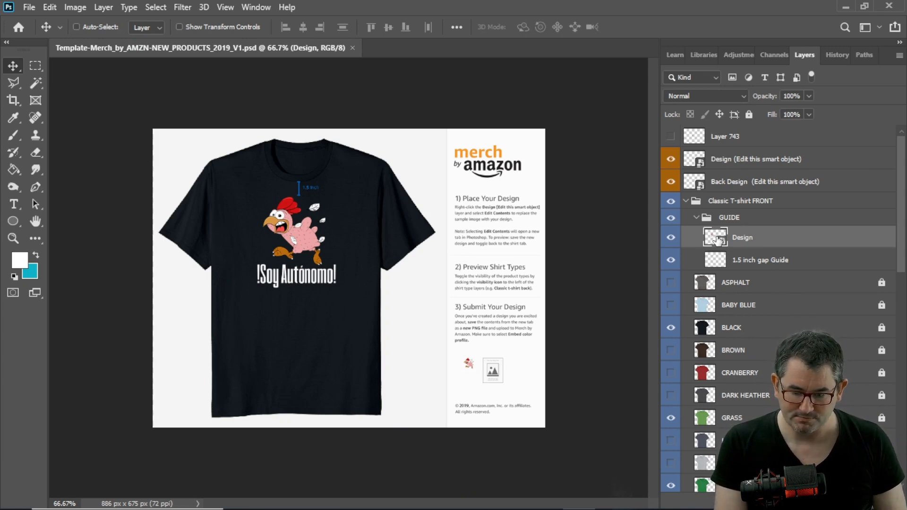
- In Photoshop, open the Design smart object of the T-shirt template and hide the chicken layer
{"action": "double_click", "coordinate": [716, 239]}
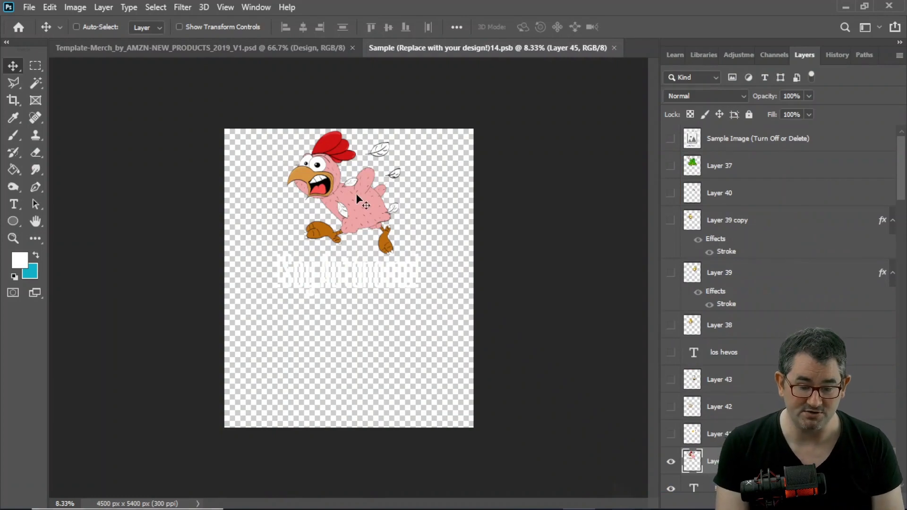
{"action": "right_click", "coordinate": [355, 203]}
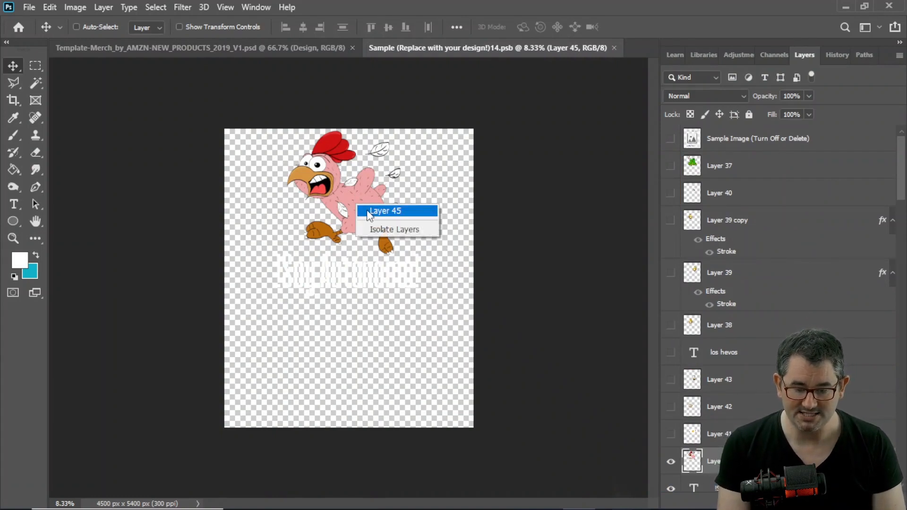
{"action": "left_click", "coordinate": [385, 208]}
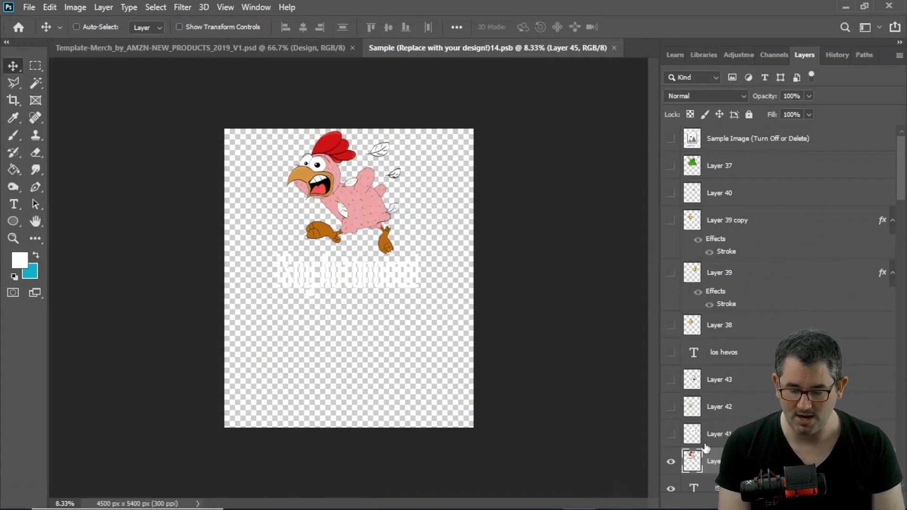
{"action": "left_click", "coordinate": [670, 461]}
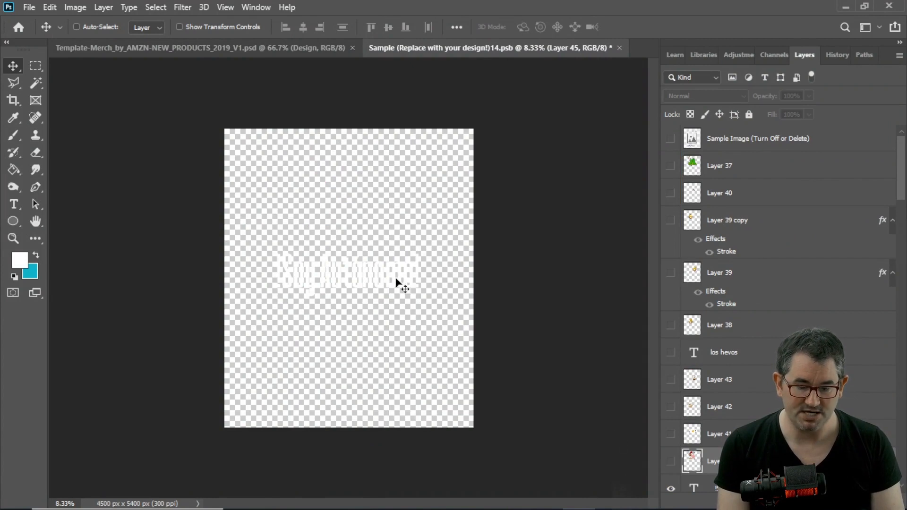
- Replace the "!Soy Autónomo!" text with "Let's Fight" and move it to the lower part of the canvas
{"action": "left_click", "coordinate": [333, 271], "text": "ctrl"}
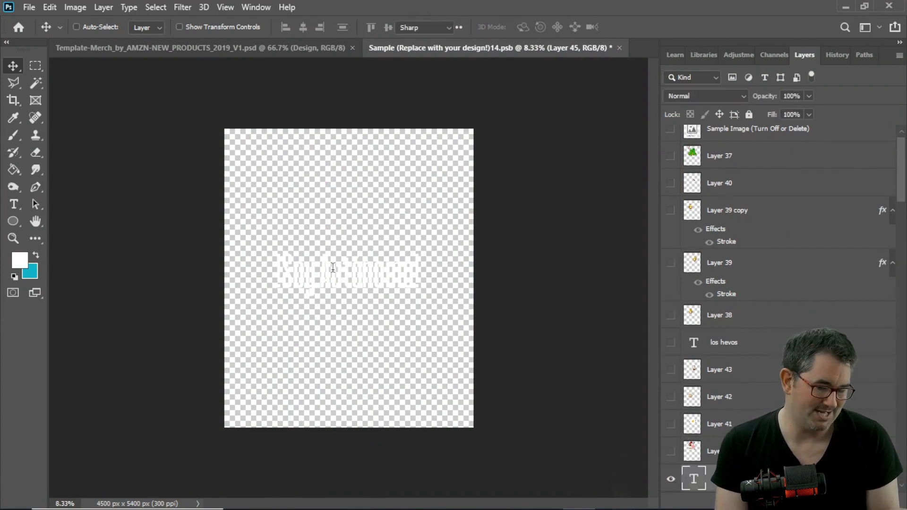
{"action": "double_click", "coordinate": [332, 268]}
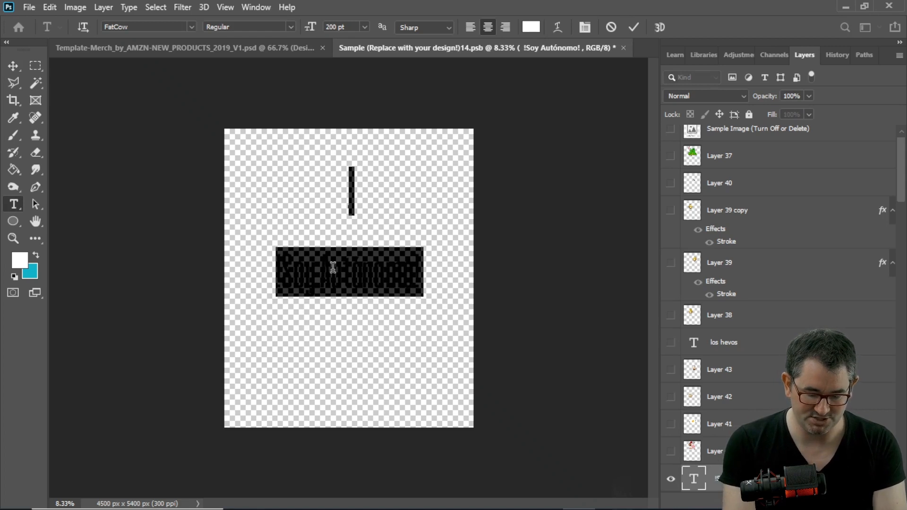
{"action": "type", "text": "las's "}
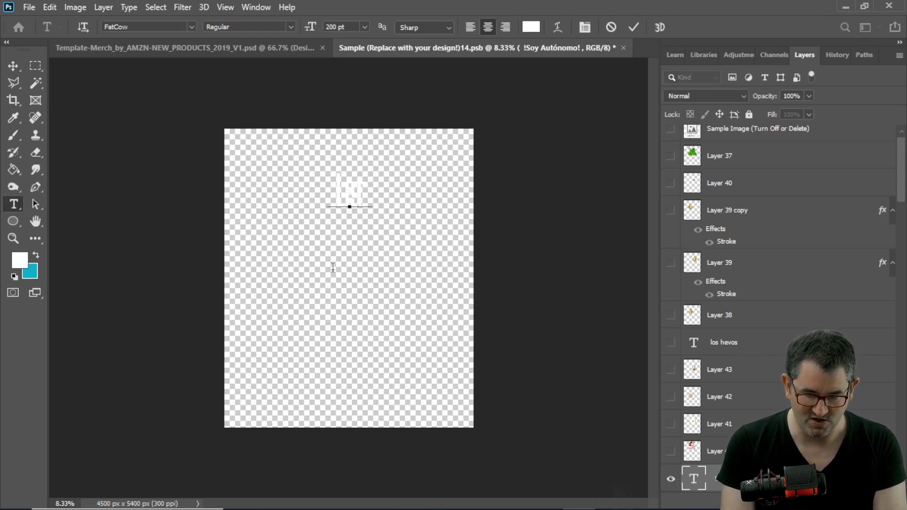
{"action": "type", "text": "Fight"}
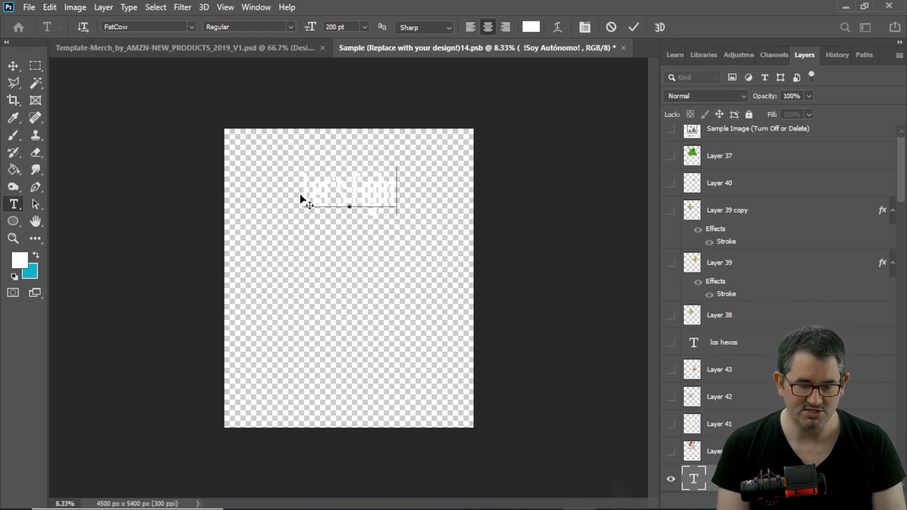
{"action": "left_click", "coordinate": [321, 222]}
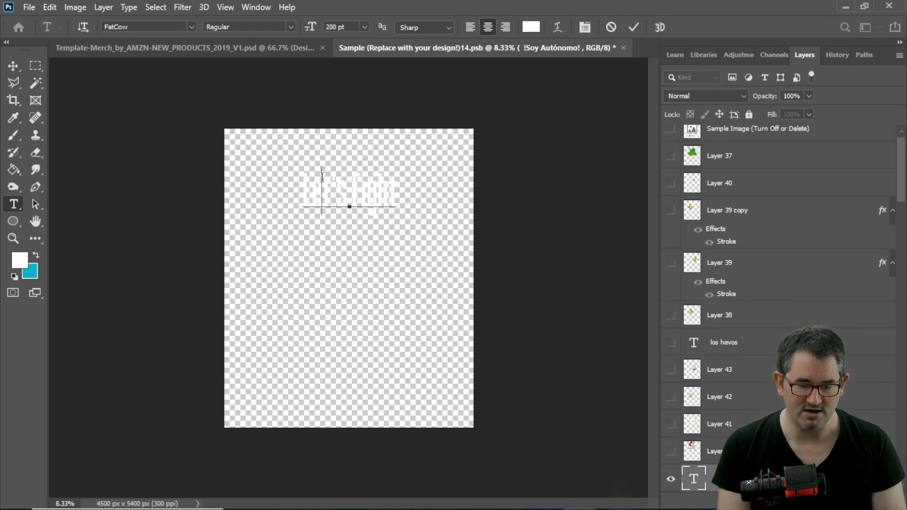
{"action": "left_click", "coordinate": [304, 193]}
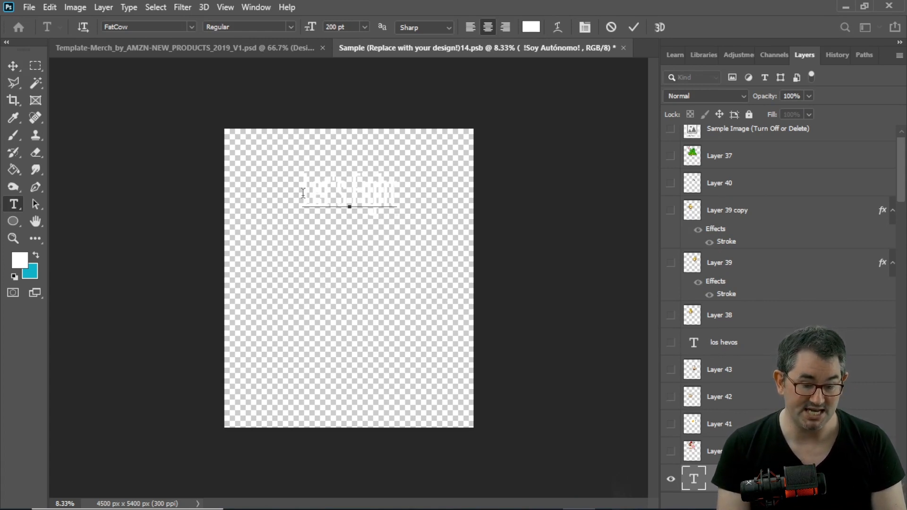
{"action": "left_click", "coordinate": [13, 66]}
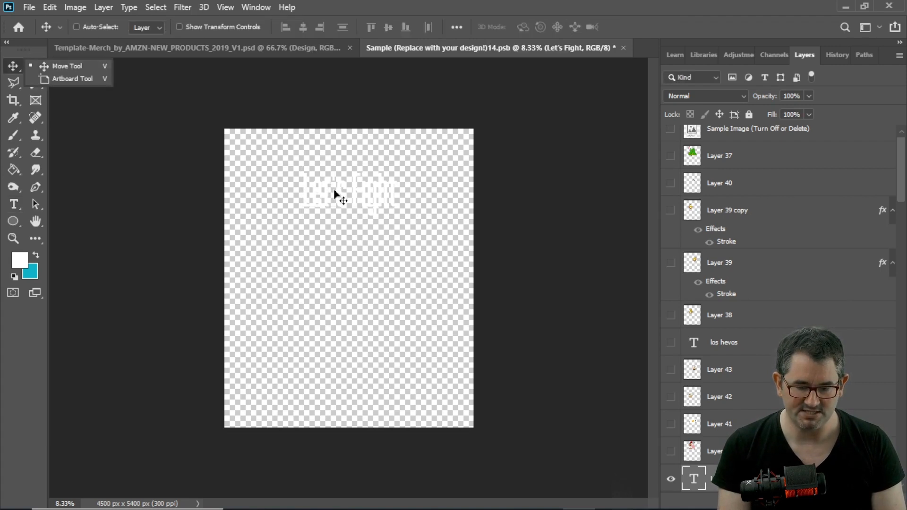
{"action": "left_click_drag", "start_coordinate": [335, 200], "coordinate": [336, 376]}
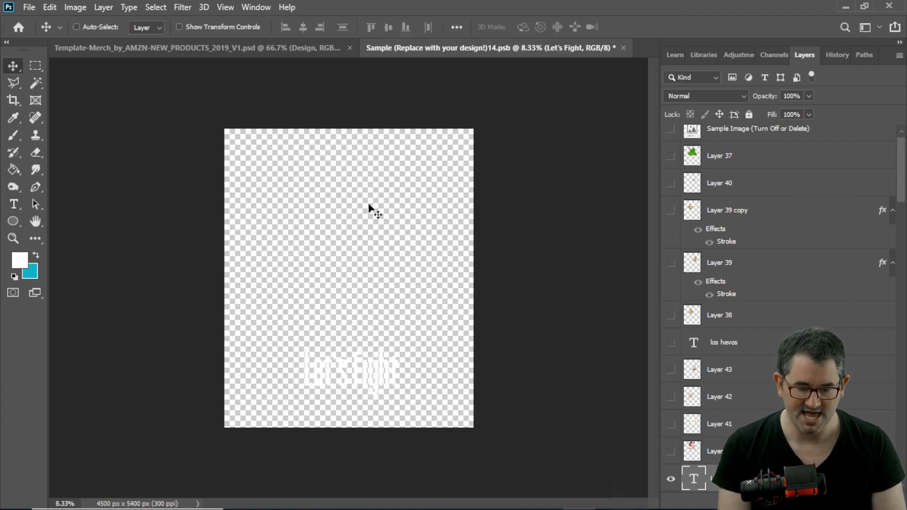
- Open My project (29).png in a floating window and copy the boxing man into the design document above the text
{"action": "left_click", "coordinate": [28, 7]}
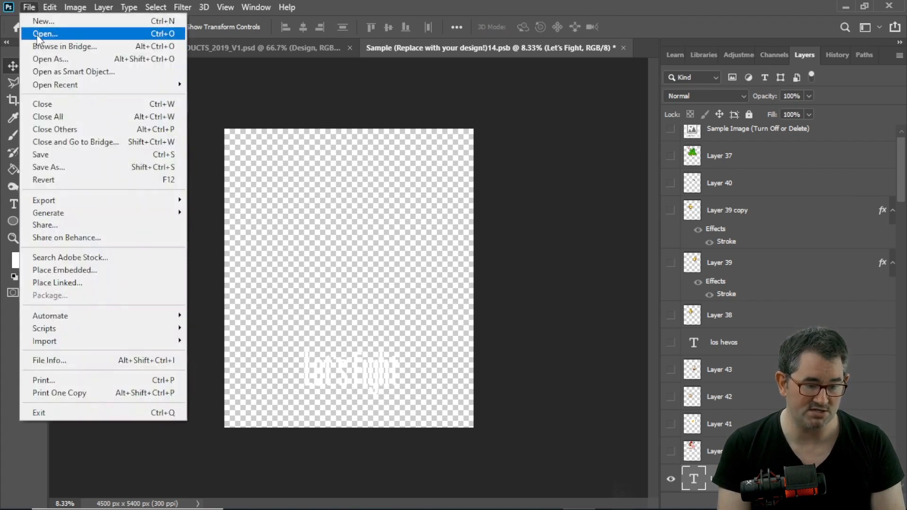
{"action": "key", "text": "Escape"}
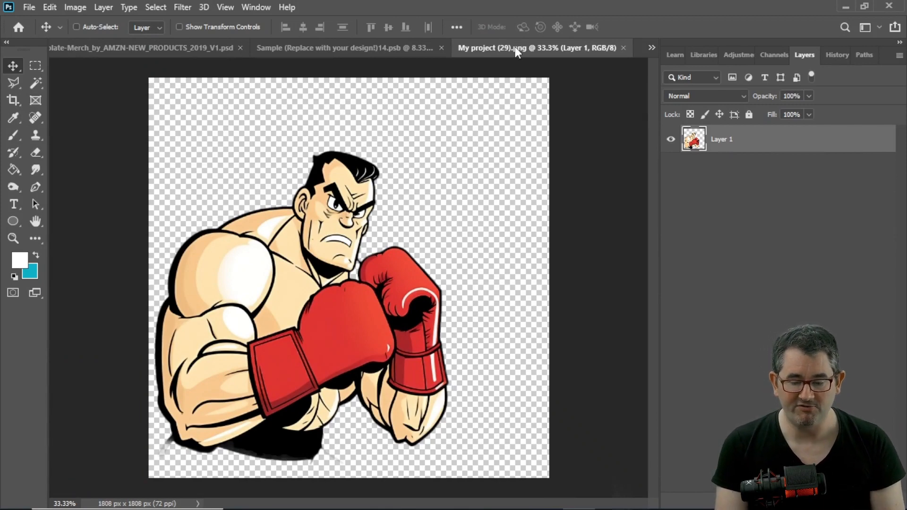
{"action": "left_click_drag", "start_coordinate": [515, 47], "coordinate": [594, 95]}
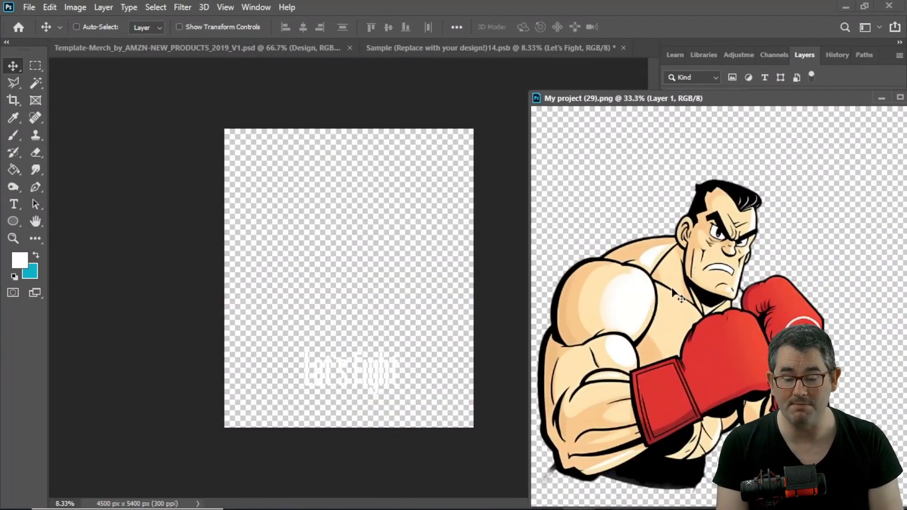
{"action": "left_click", "coordinate": [324, 256]}
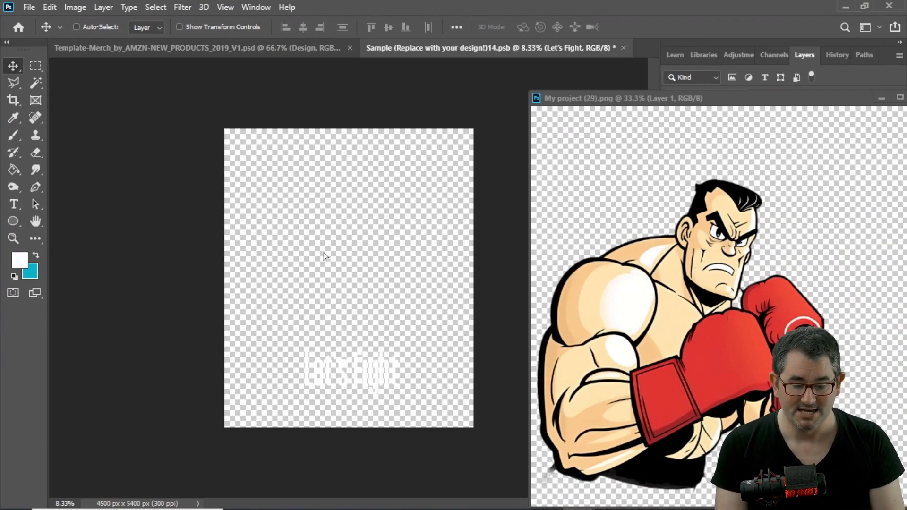
{"action": "key", "text": "ctrl+v"}
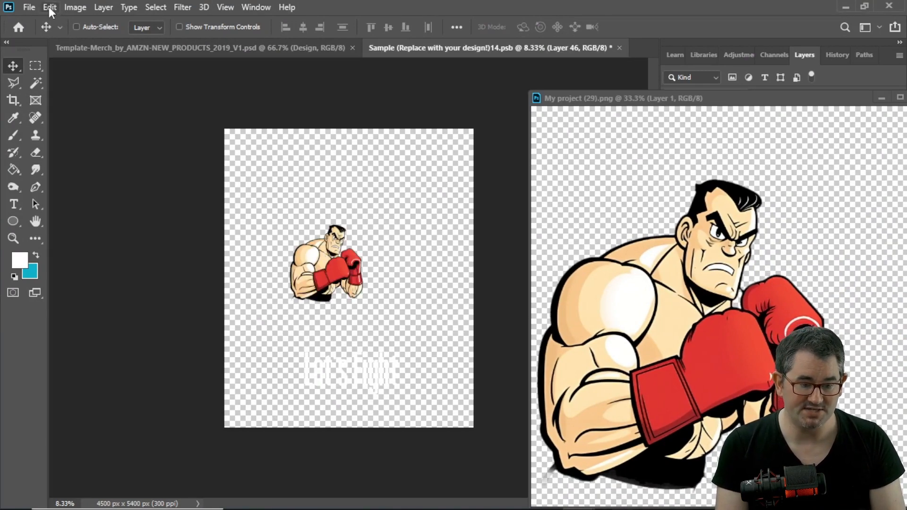
- Scale the boxing man layer to about 226.5% and place it in the upper part of the canvas
{"action": "left_click", "coordinate": [49, 7]}
{"action": "mouse_move", "coordinate": [182, 309]}
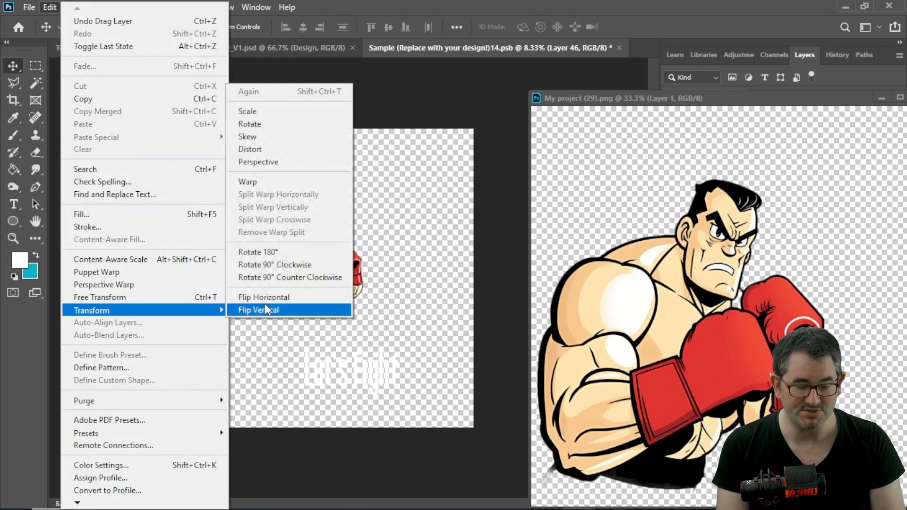
{"action": "left_click", "coordinate": [279, 111]}
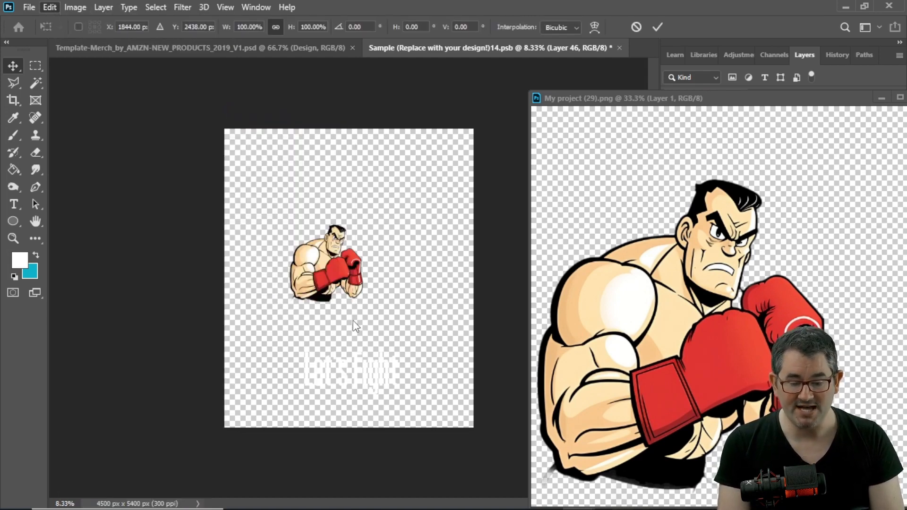
{"action": "left_click_drag", "start_coordinate": [362, 302], "coordinate": [484, 383]}
{"action": "left_click_drag", "start_coordinate": [346, 322], "coordinate": [324, 241]}
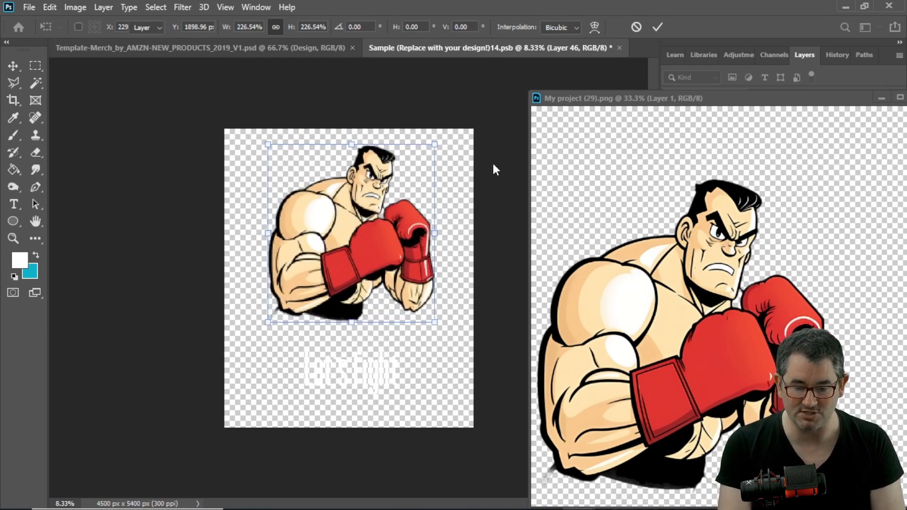
{"action": "key", "text": "Return"}
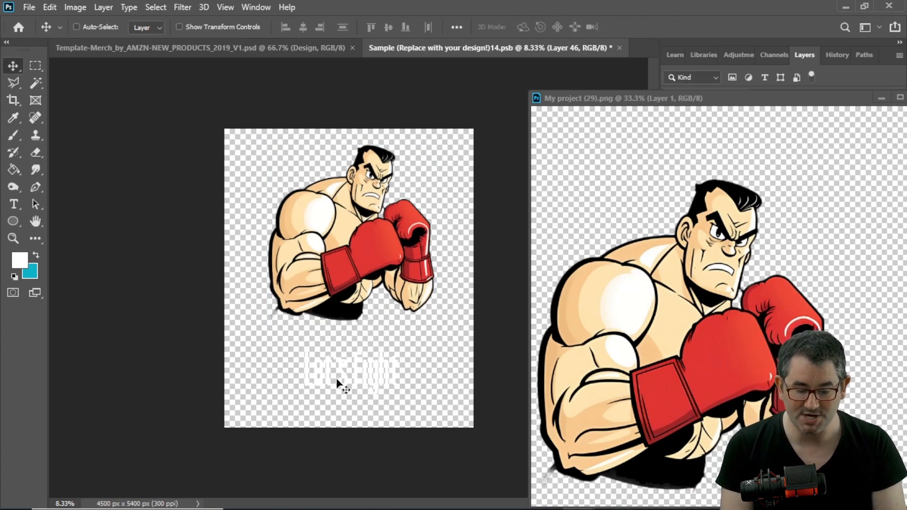
- Select the "Let's Fight" text layer and move it up slightly, closer to the boxing man
{"action": "left_click_drag", "start_coordinate": [339, 379], "coordinate": [337, 380]}
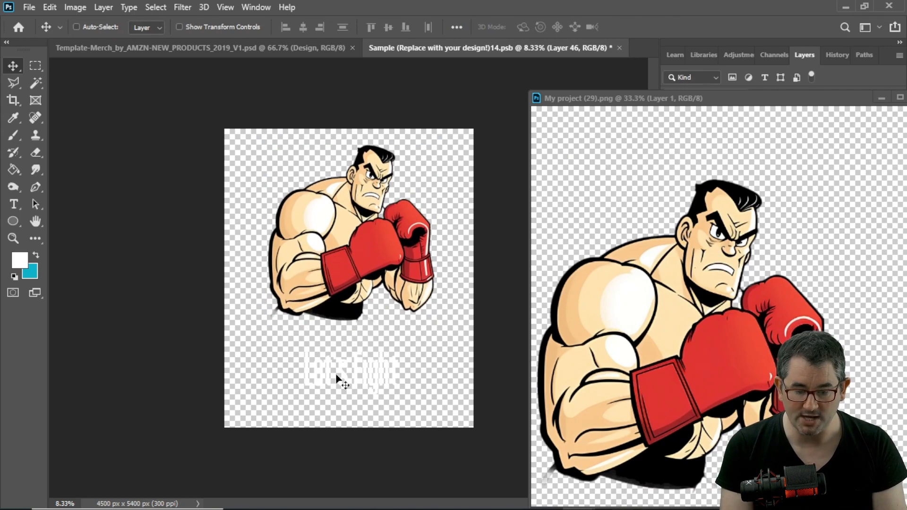
{"action": "right_click", "coordinate": [370, 367]}
{"action": "left_click", "coordinate": [380, 377]}
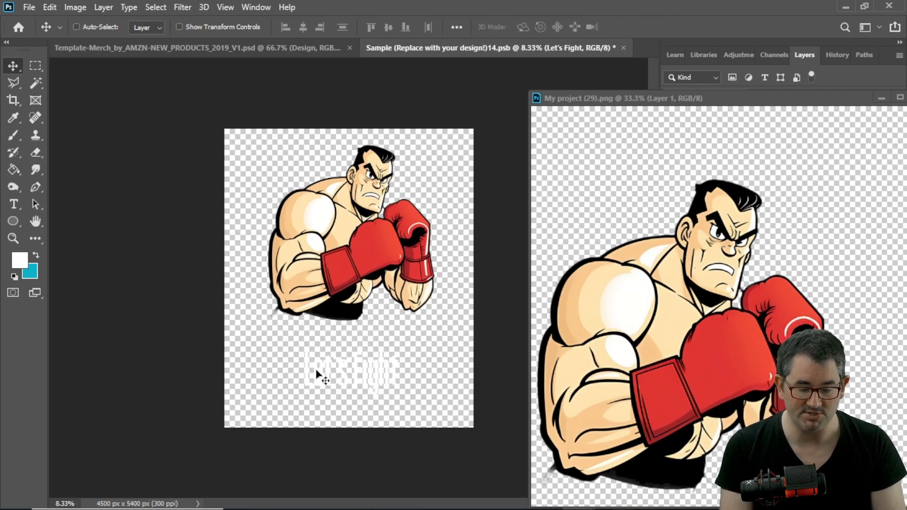
{"action": "left_click_drag", "start_coordinate": [314, 366], "coordinate": [315, 362]}
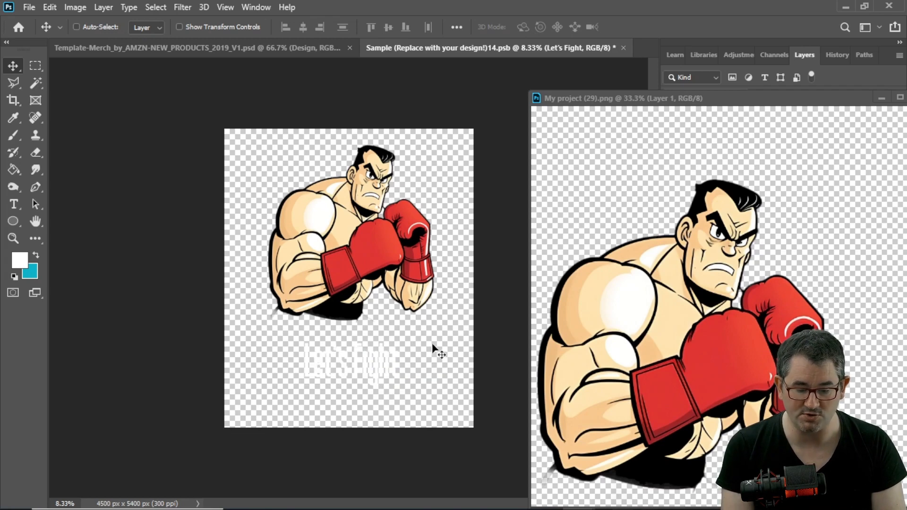
- Minimize the floating boxing man image, then close the design smart object and save its changes
{"action": "left_click", "coordinate": [879, 97]}
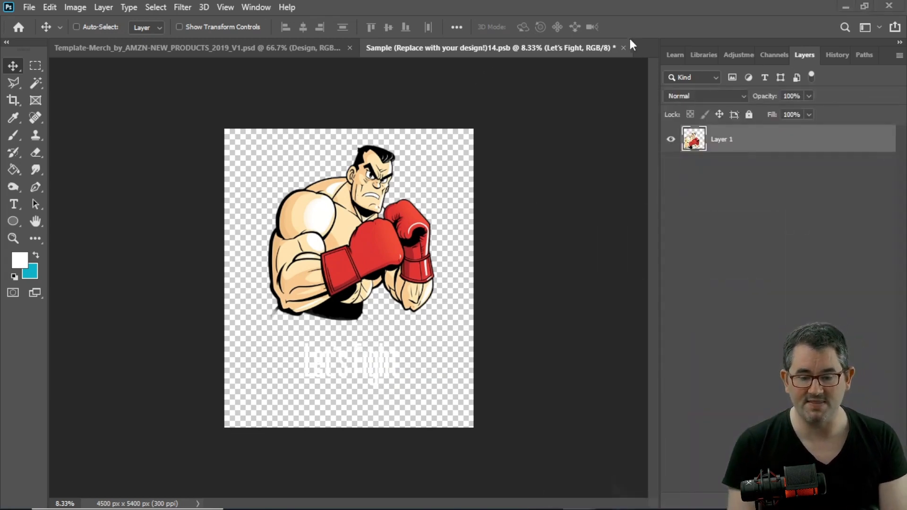
{"action": "left_click", "coordinate": [623, 47]}
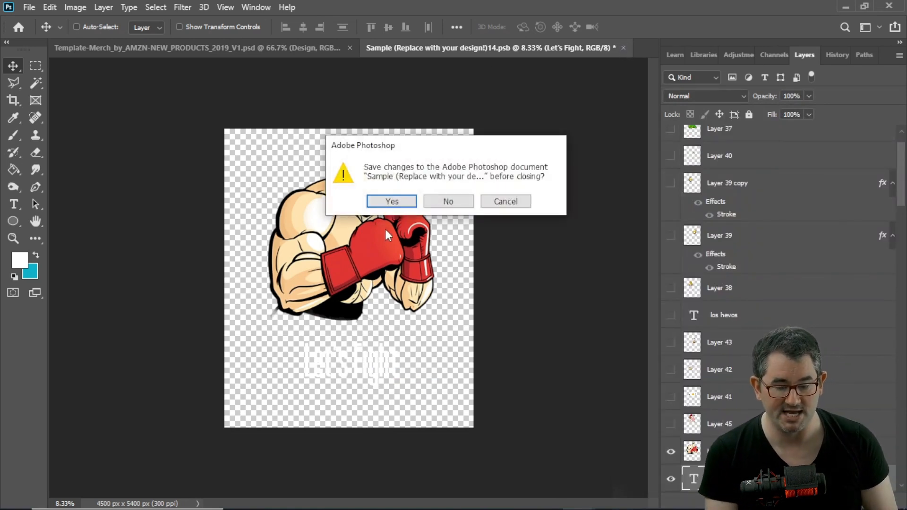
{"action": "left_click", "coordinate": [400, 204]}
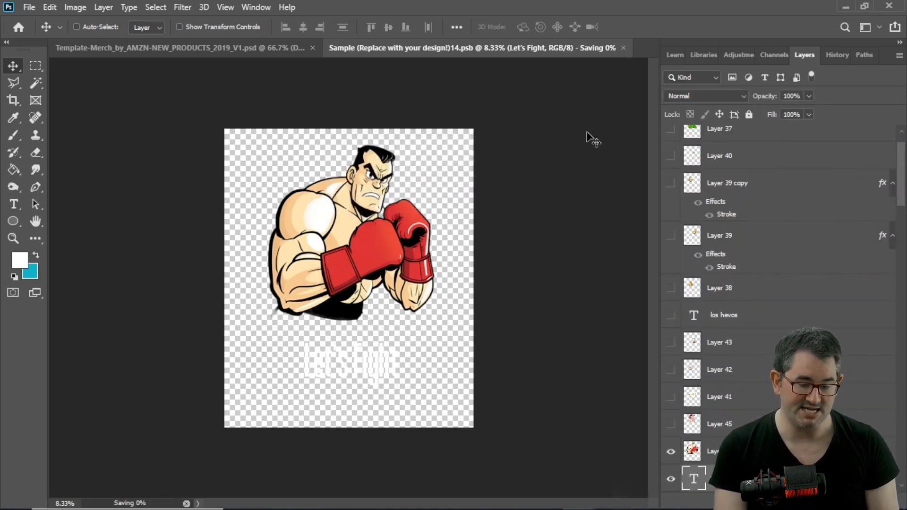